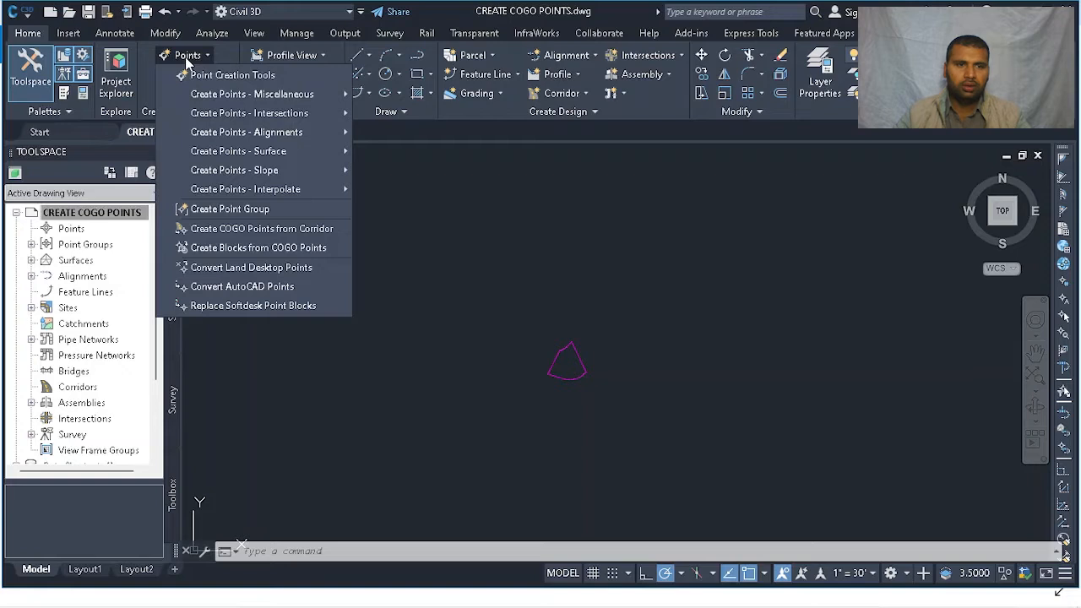
Open the point creation tools and move the Create Points window into the upper part of the drawing area
click(241, 76)
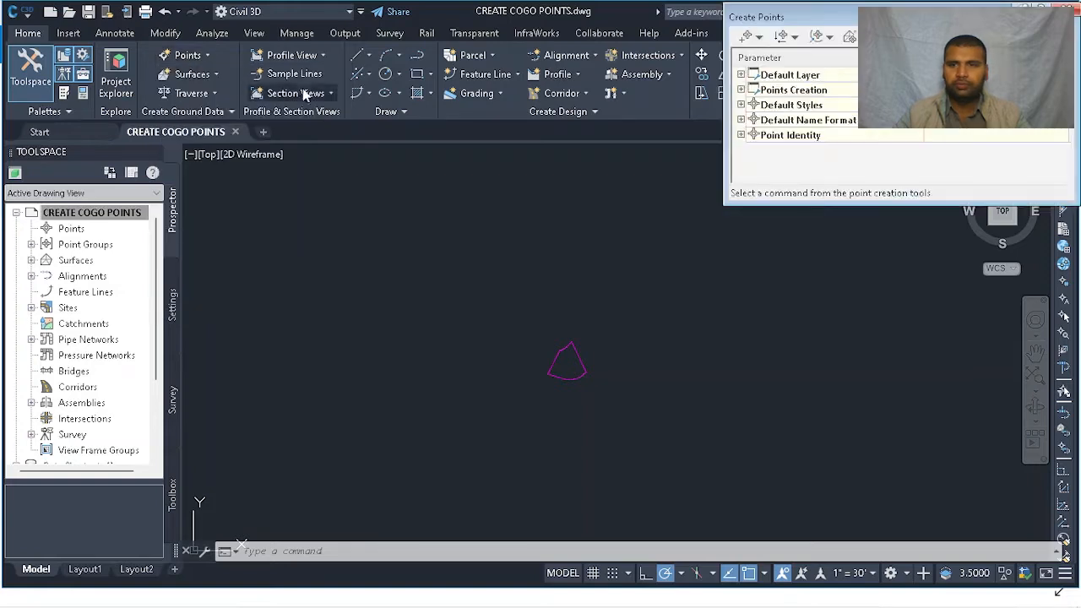
drag(851, 21, 767, 127)
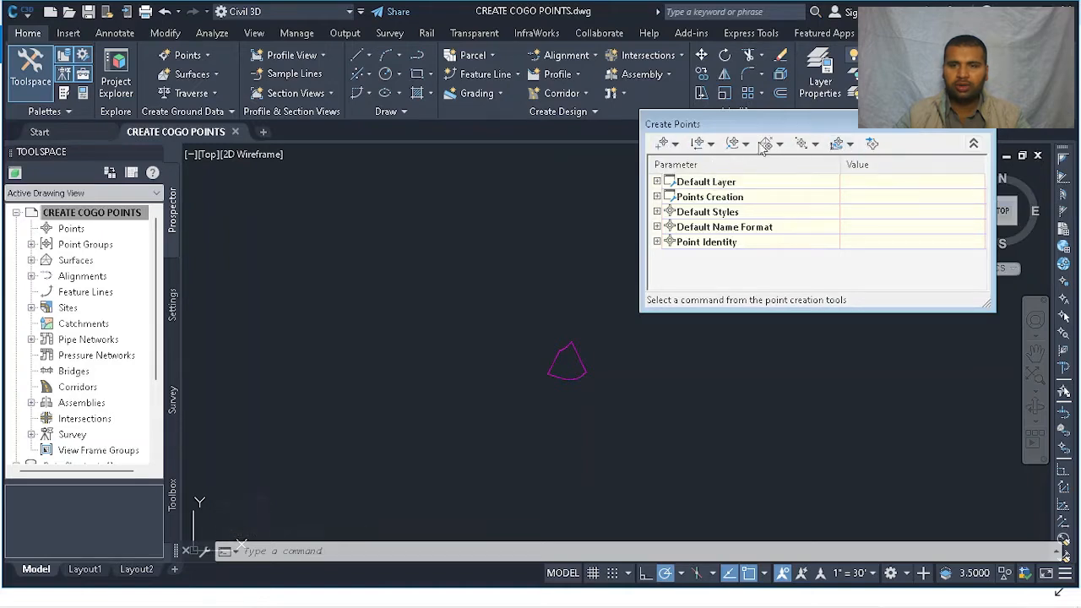
click(676, 145)
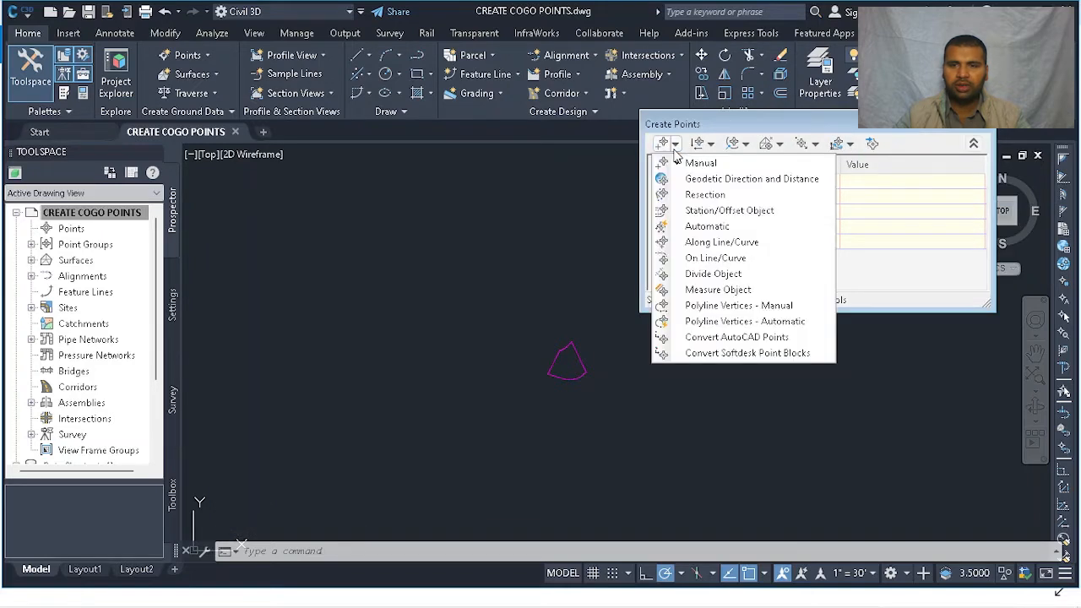
click(879, 145)
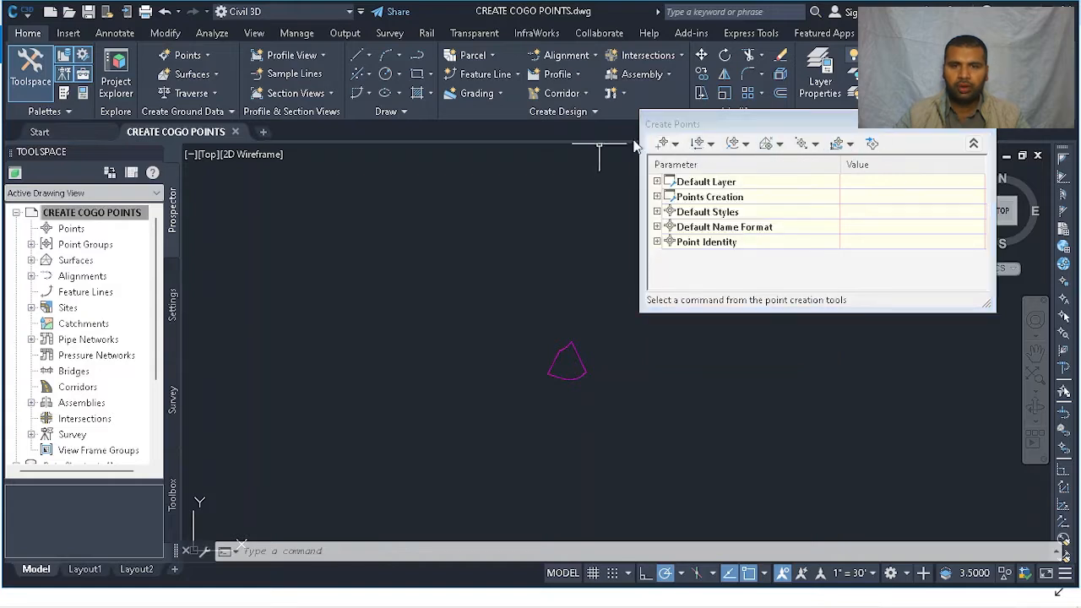
click(676, 144)
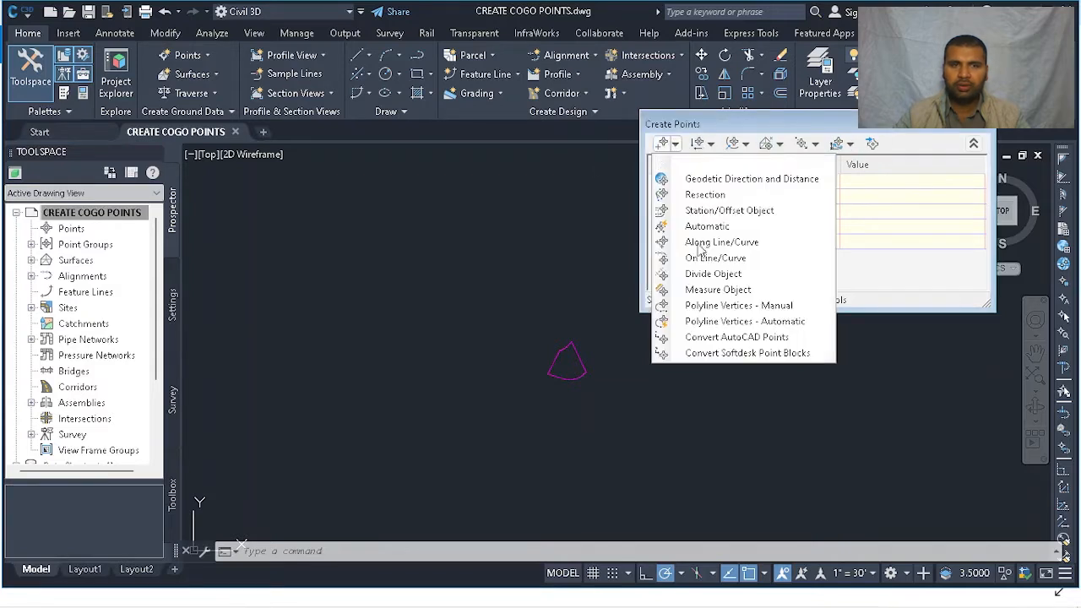
click(222, 53)
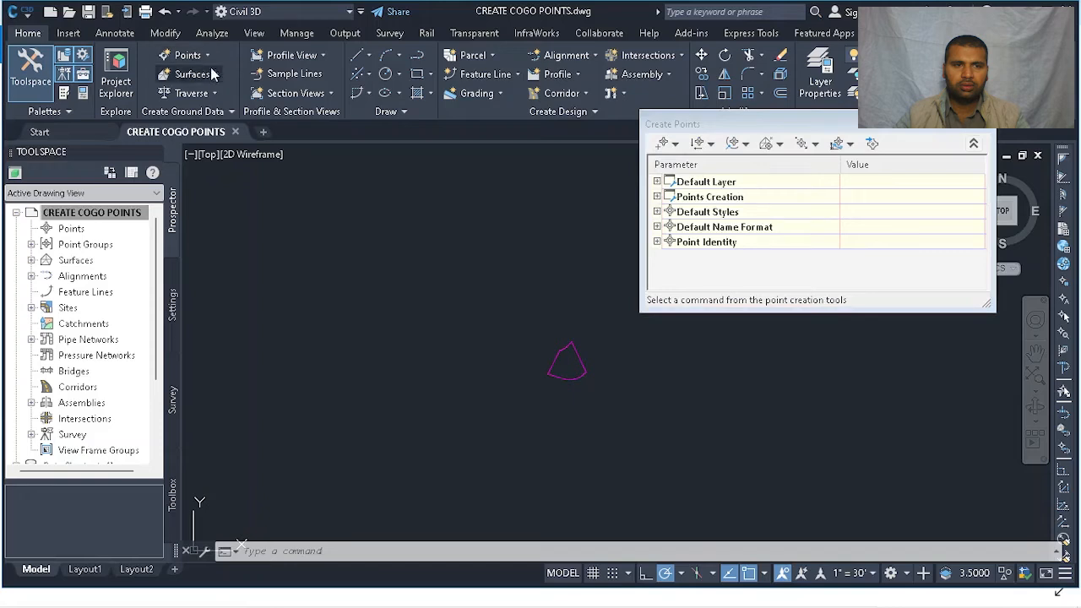
click(211, 53)
mouse_move(236, 95)
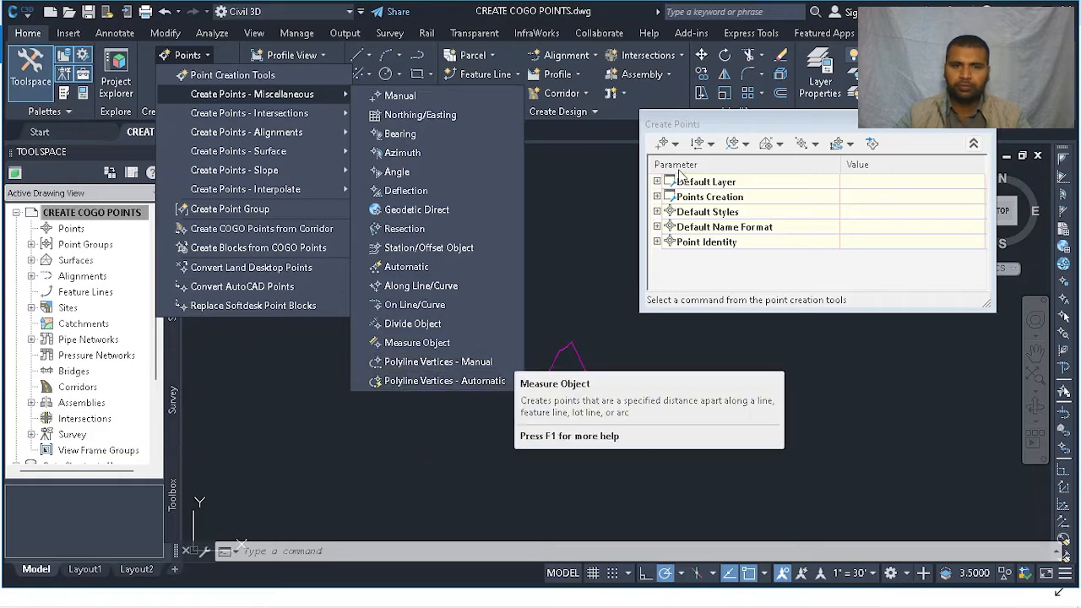
click(700, 124)
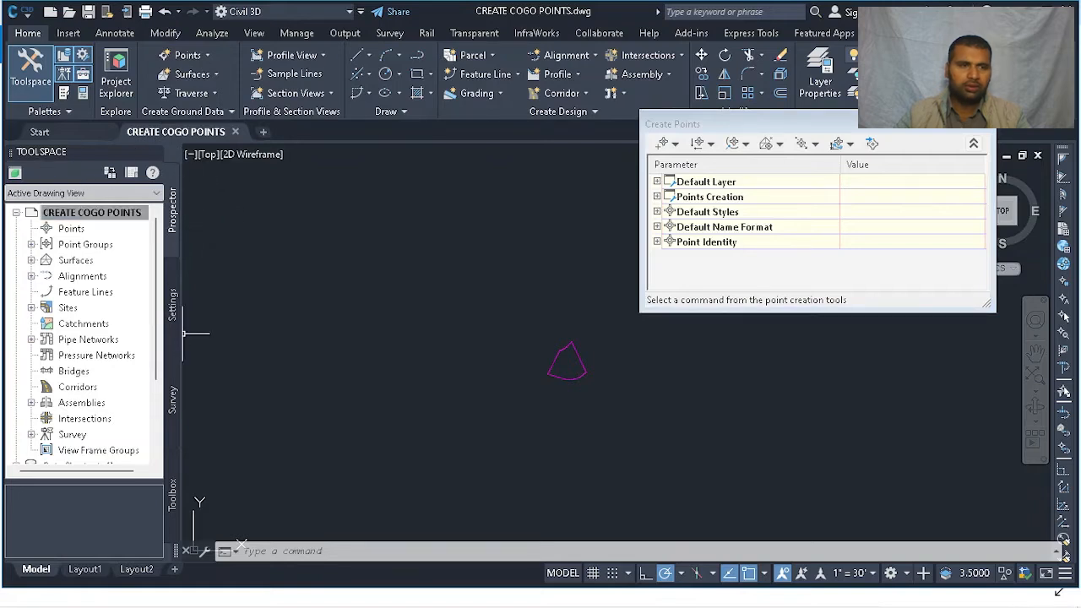
Hide the Toolspace and restore it with the SHOWTS command
click(25, 82)
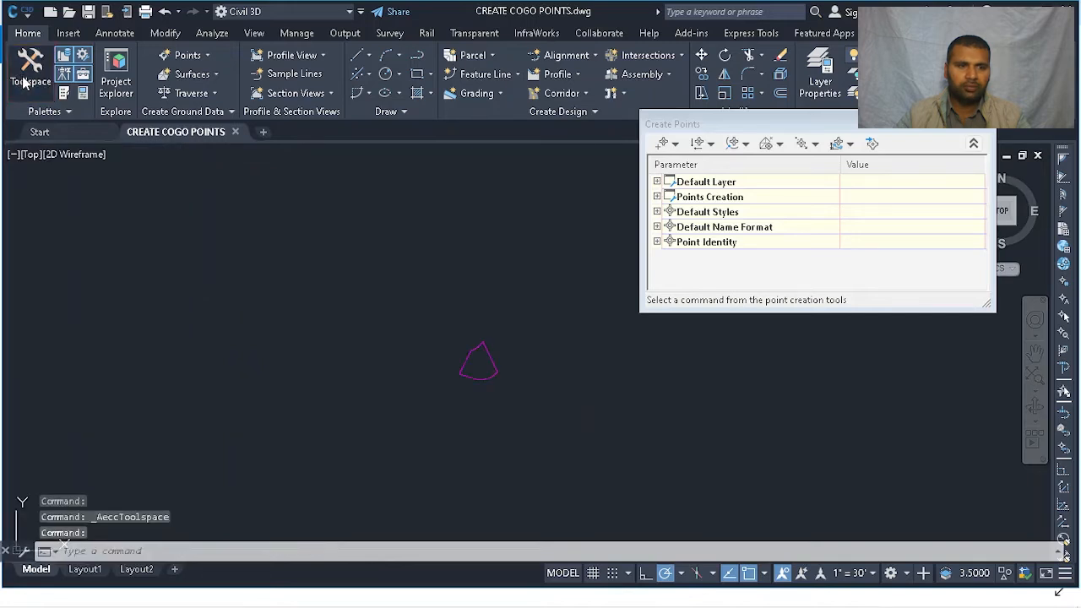
click(26, 81)
click(26, 82)
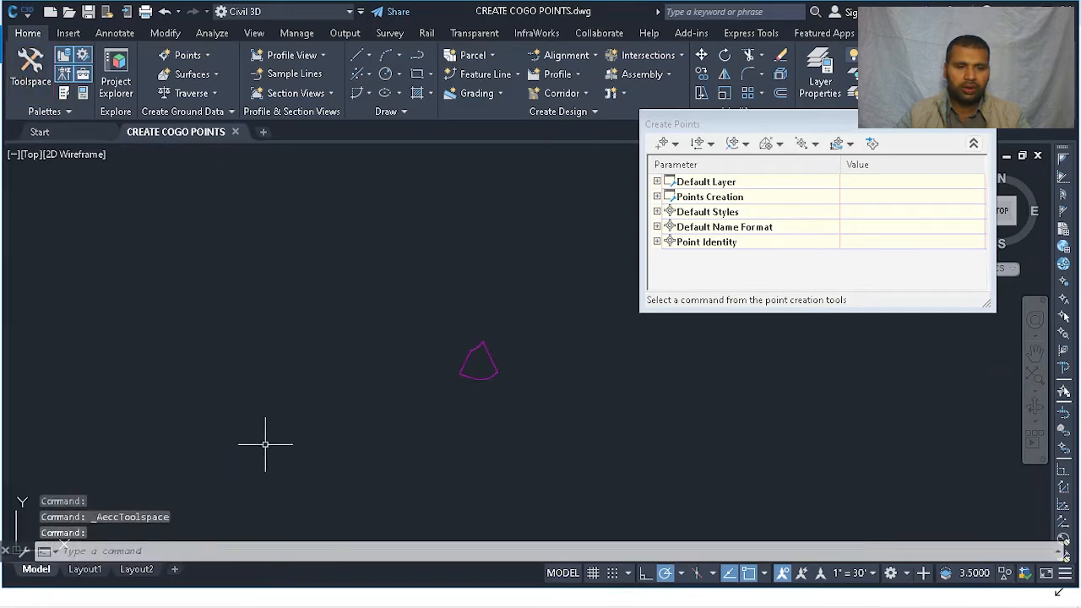
click(310, 551)
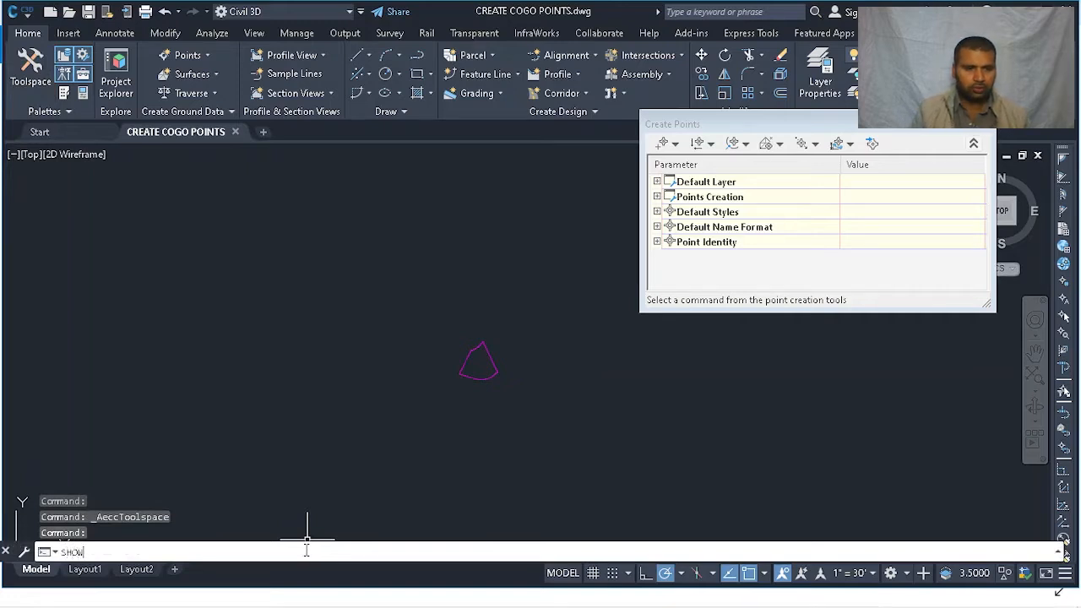
text(SHOWTS)
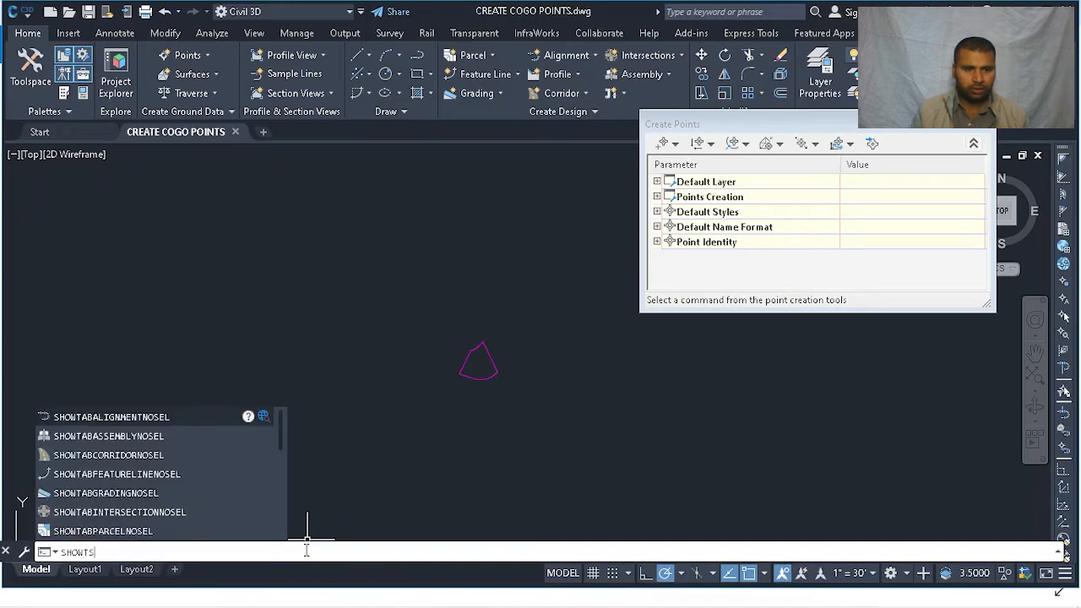
key(Return)
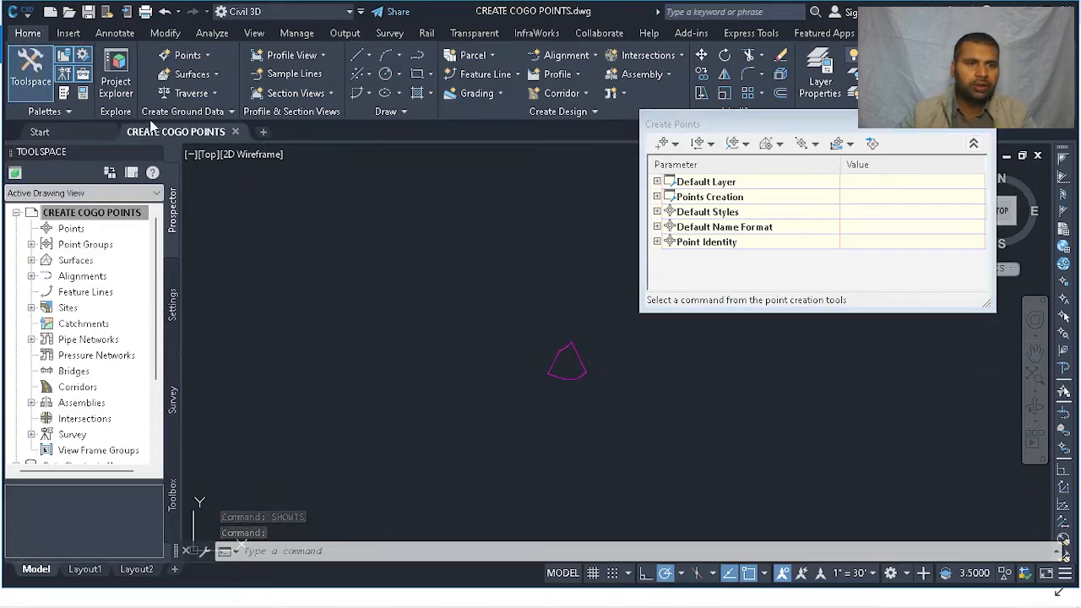
click(207, 58)
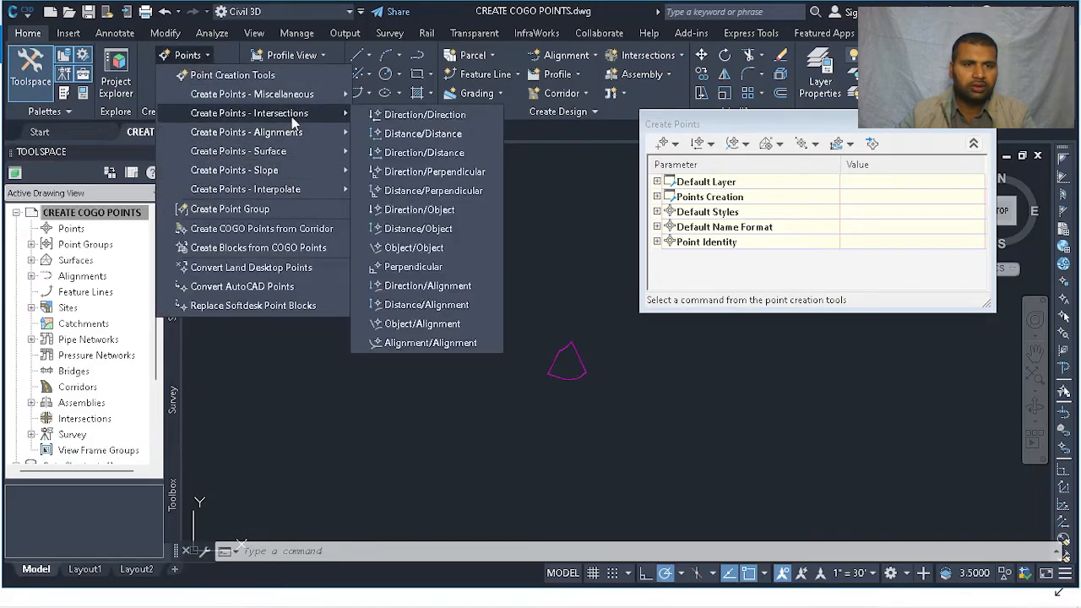
mouse_move(273, 195)
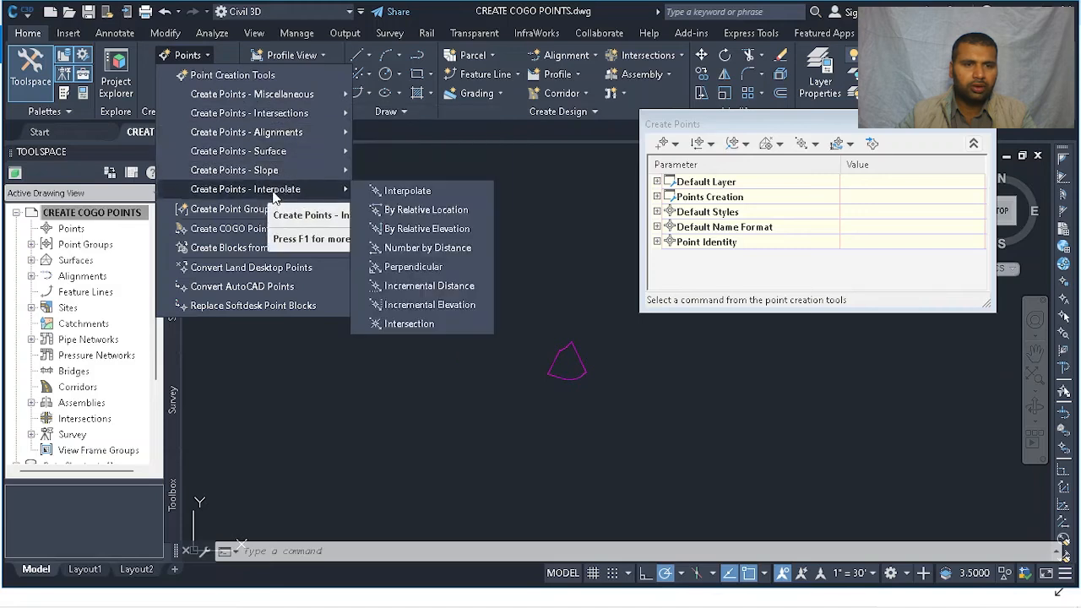
mouse_move(273, 170)
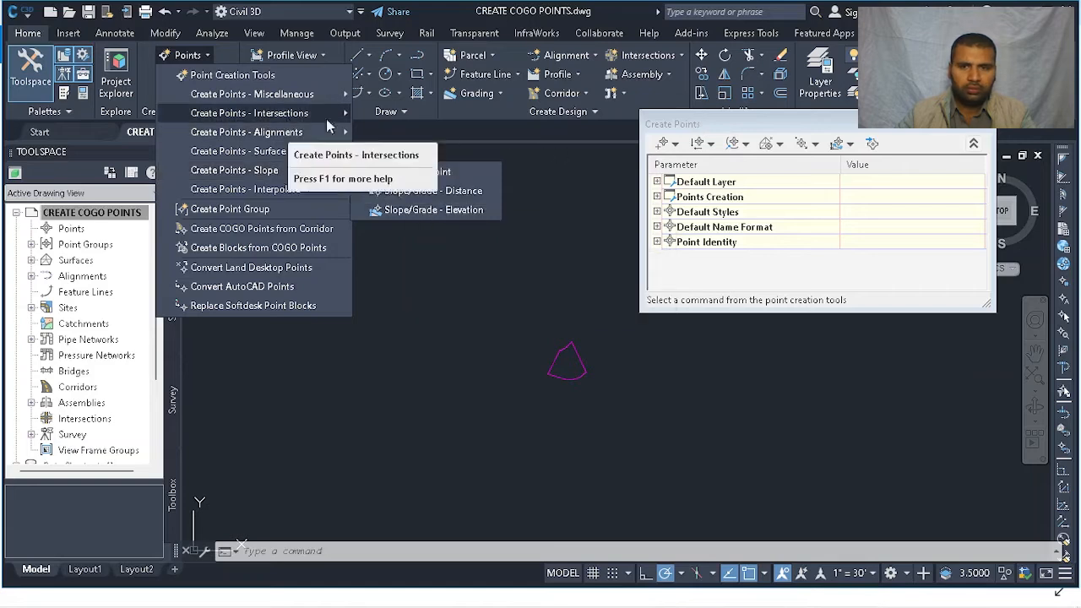
click(693, 125)
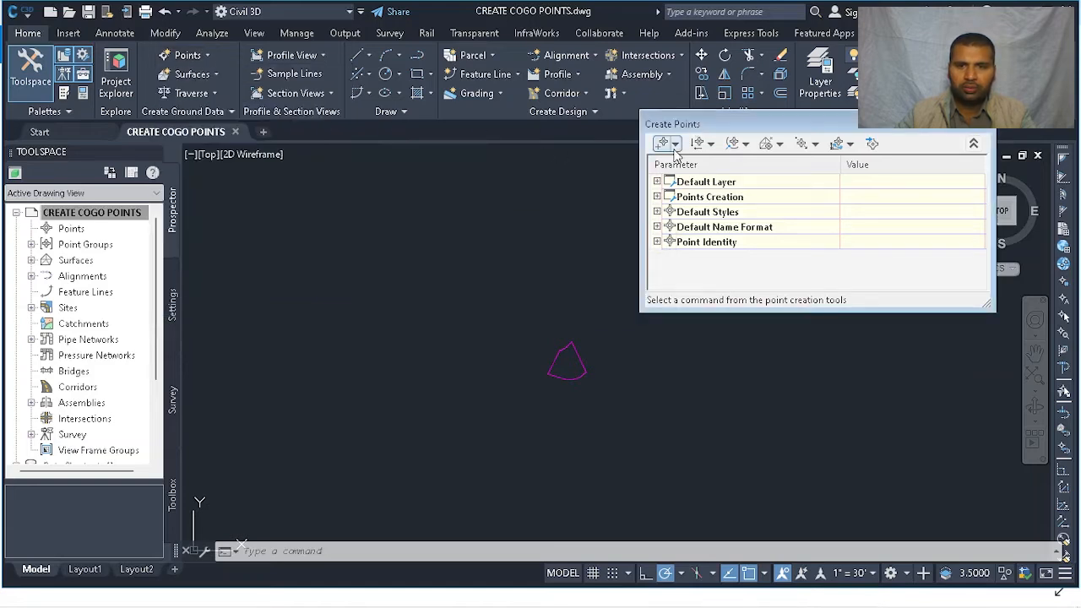
Create a Manual COGO point at the magenta outline's lower-left corner with description CALC and the default elevation
click(673, 143)
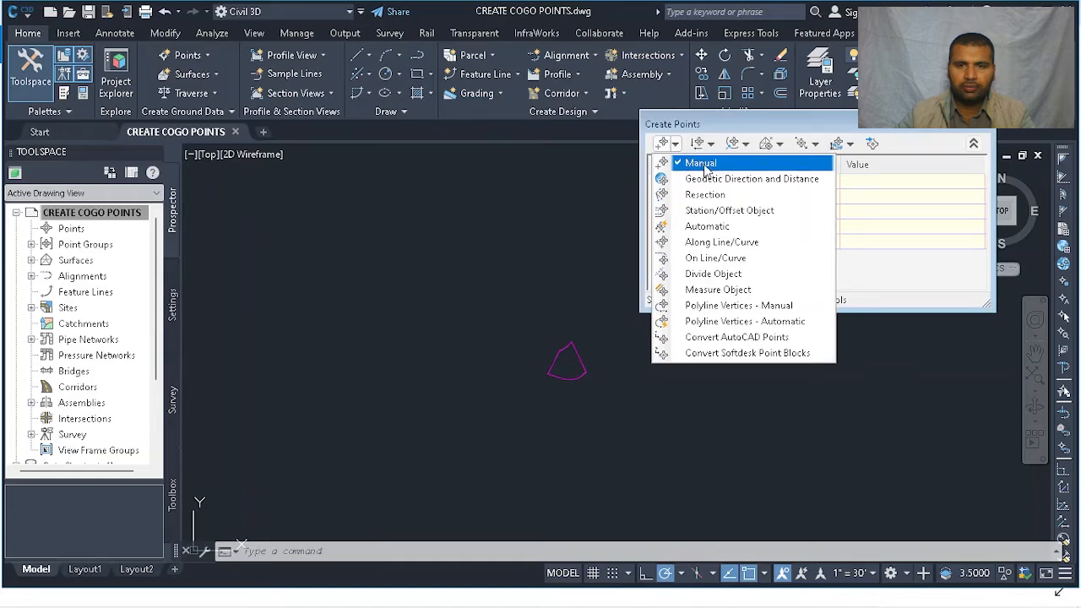
click(703, 163)
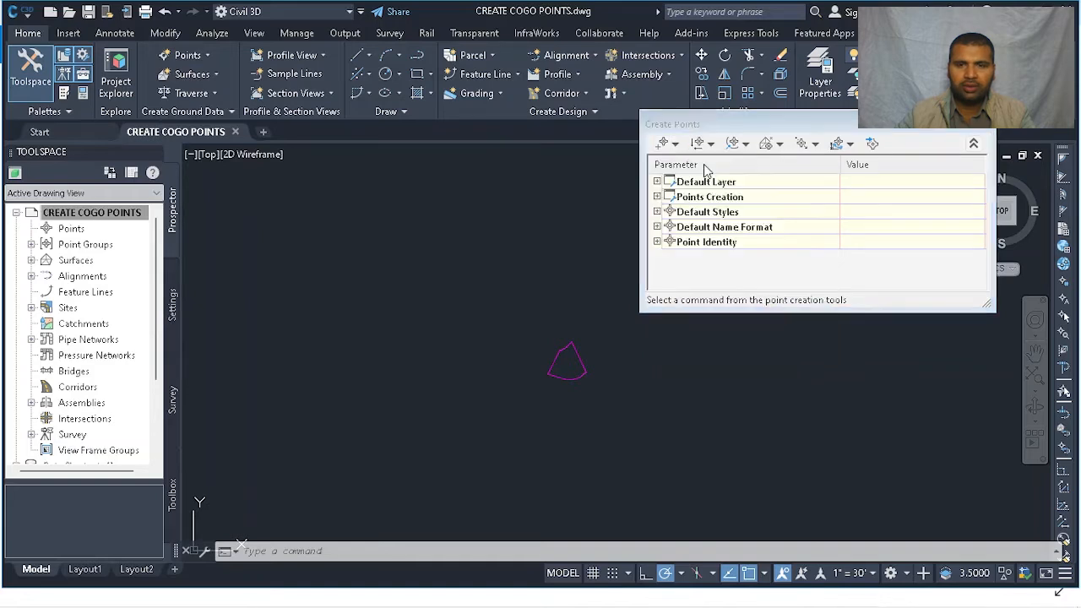
click(570, 357)
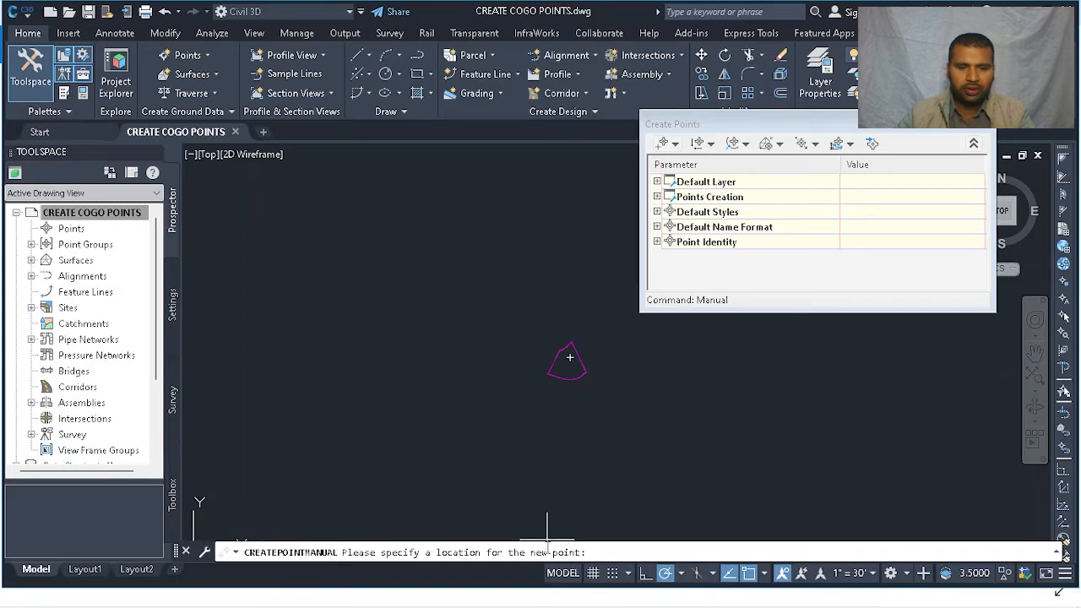
scroll(570, 358, up, 8)
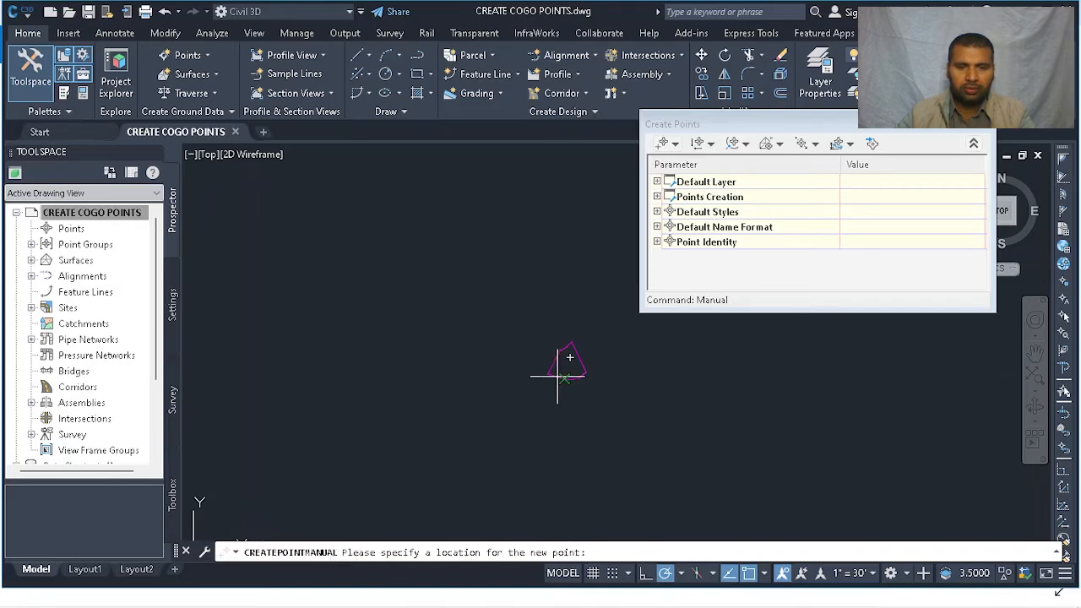
mouse_move(538, 358)
middle_down()
mouse_move(434, 374)
mouse_move(444, 389)
middle_up()
click(445, 390)
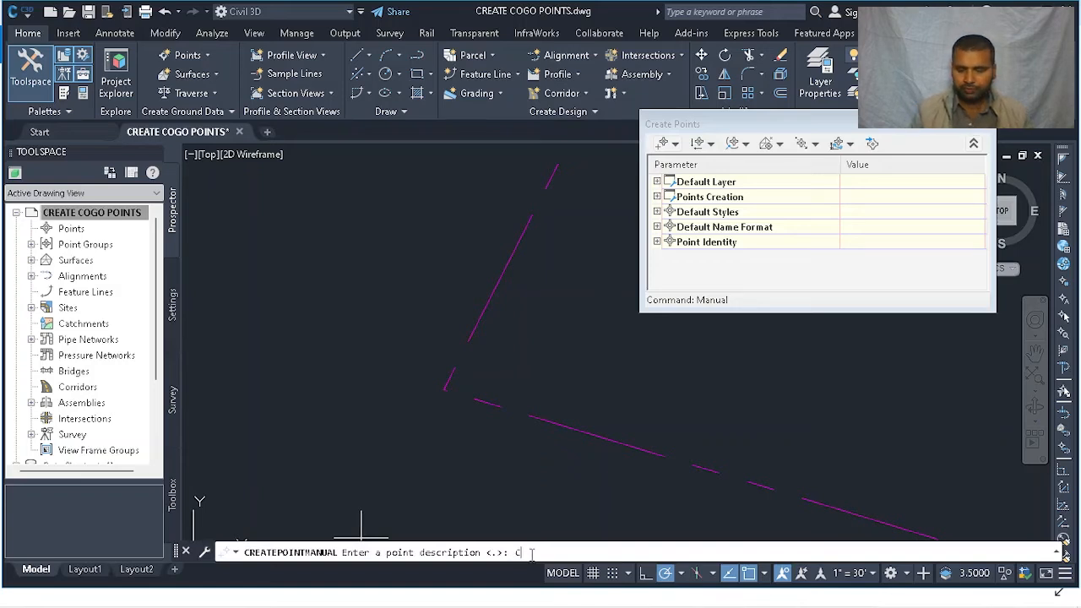
text(CA)
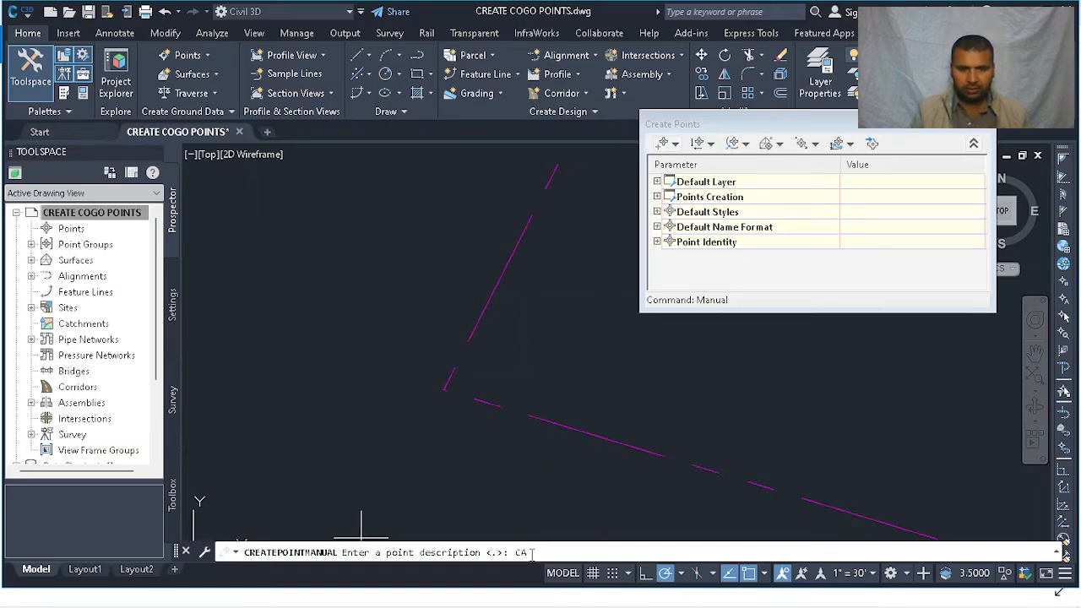
text(LC)
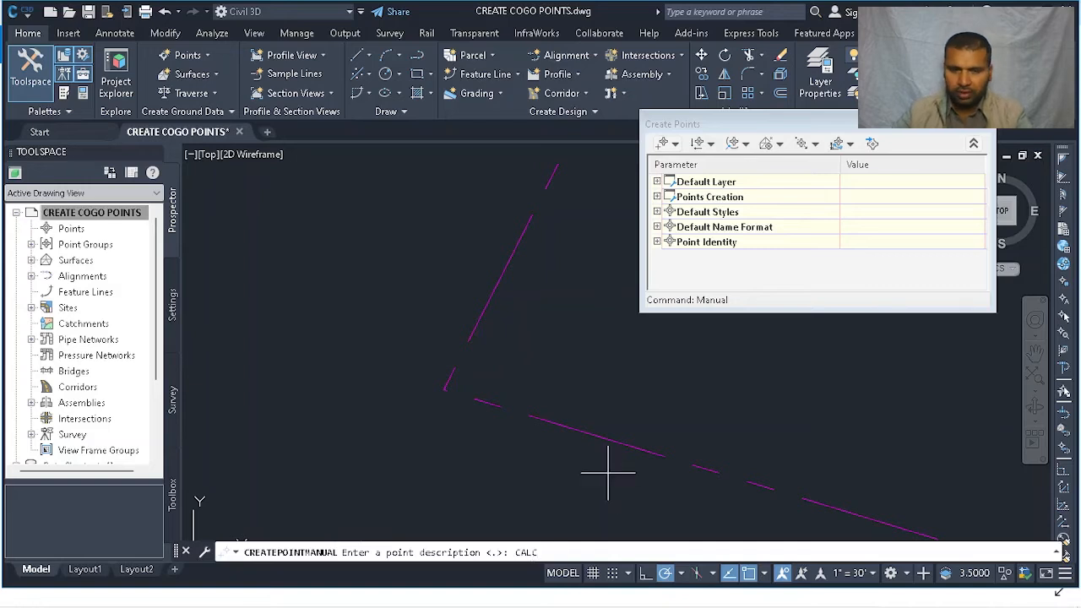
key(Return)
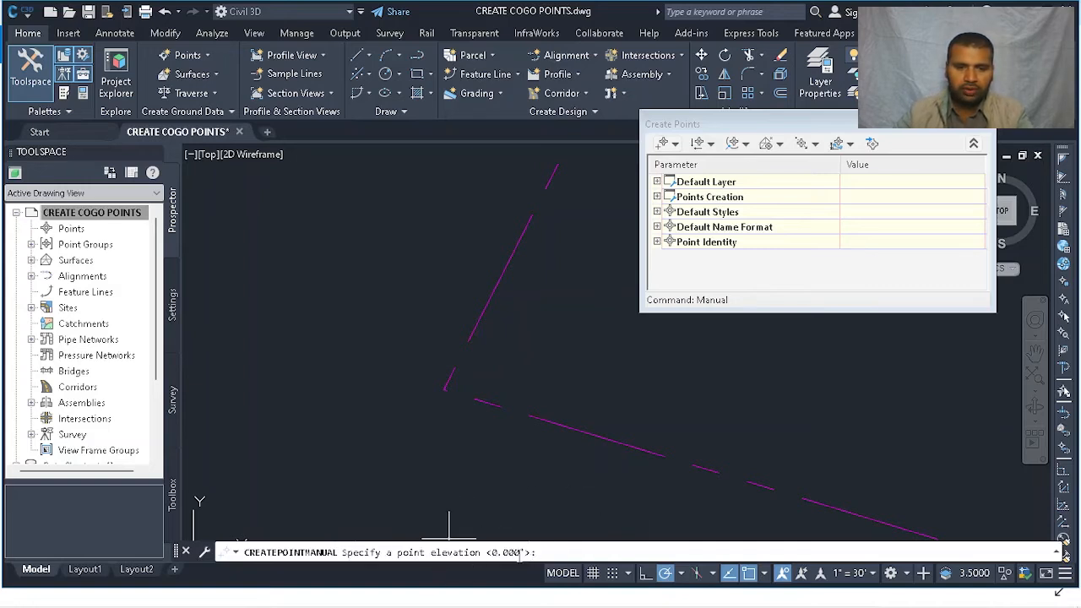
key(Return)
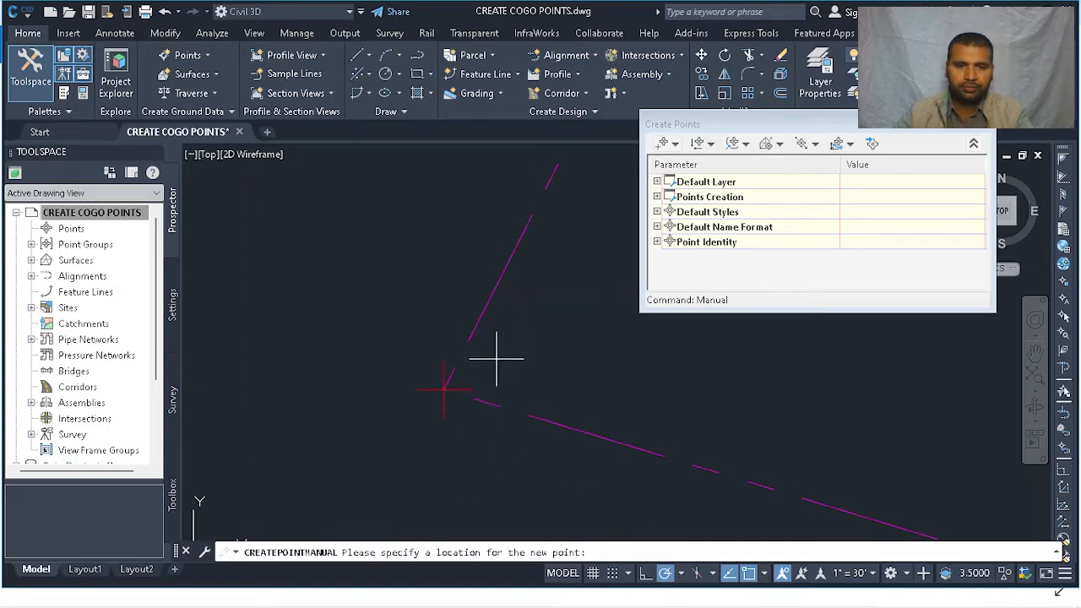
Place another CALC point where the outline's straight left side meets the short curve, accepting the default description and elevation
scroll(496, 360, down, 4)
scroll(494, 369, down, 5)
scroll(448, 429, up, 3)
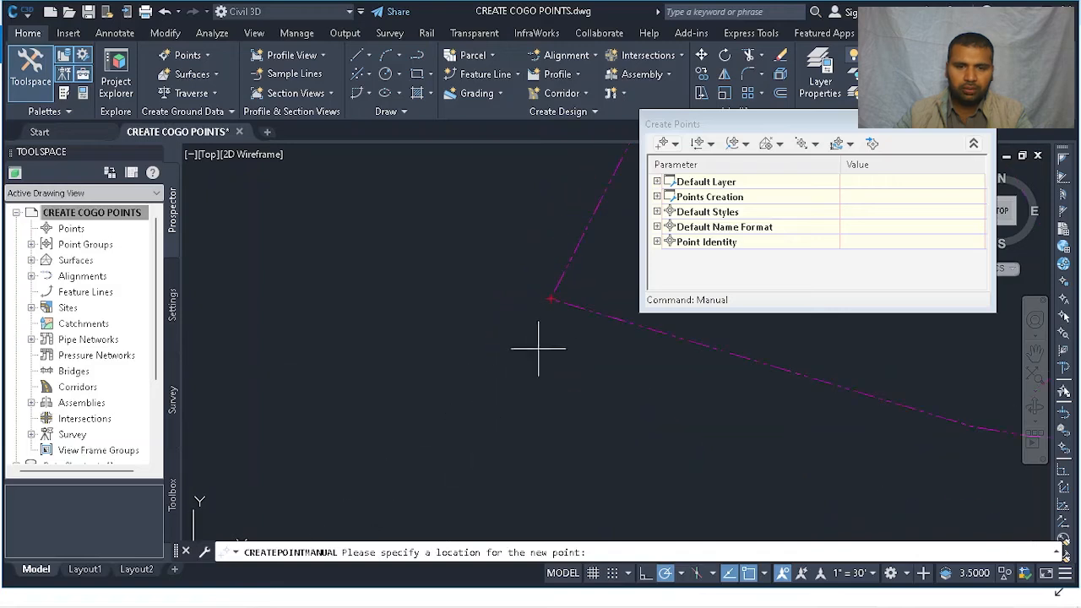
scroll(551, 347, up, 4)
scroll(550, 347, down, 5)
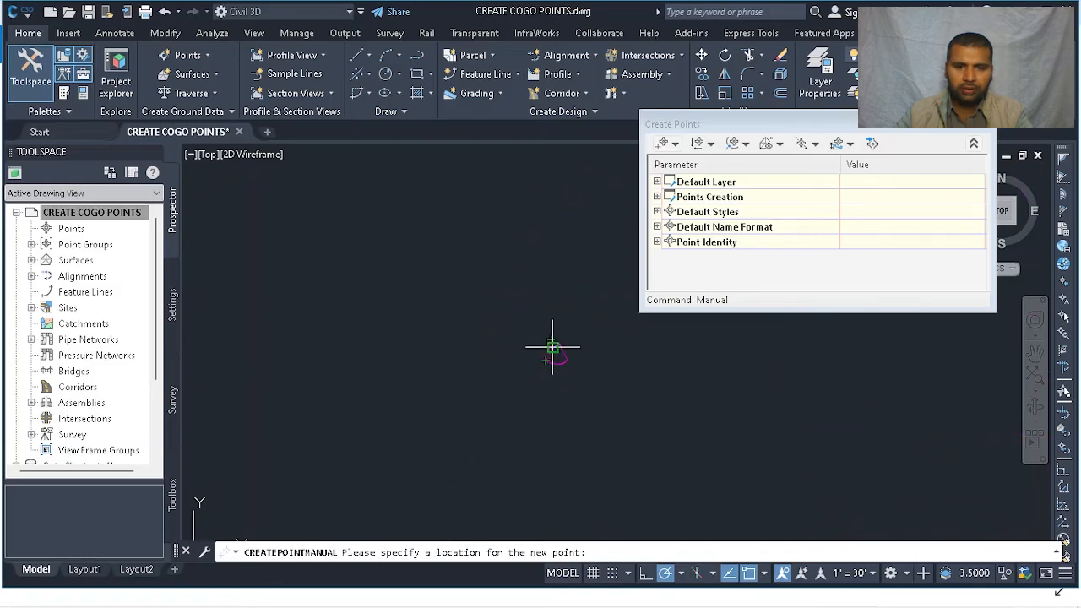
scroll(550, 346, up, 4)
click(528, 384)
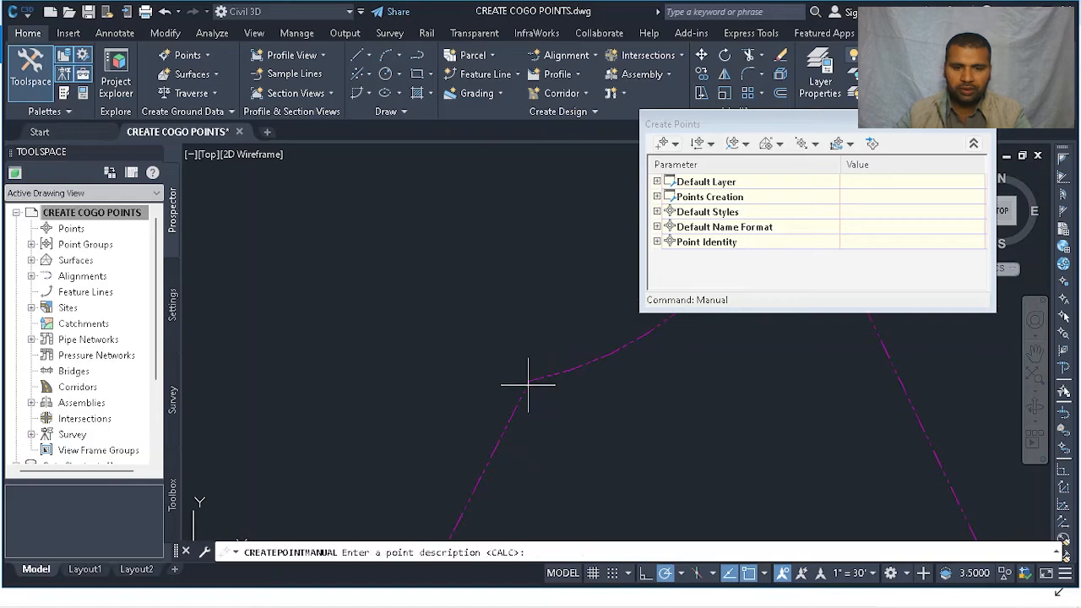
key(Return)
key(Return)
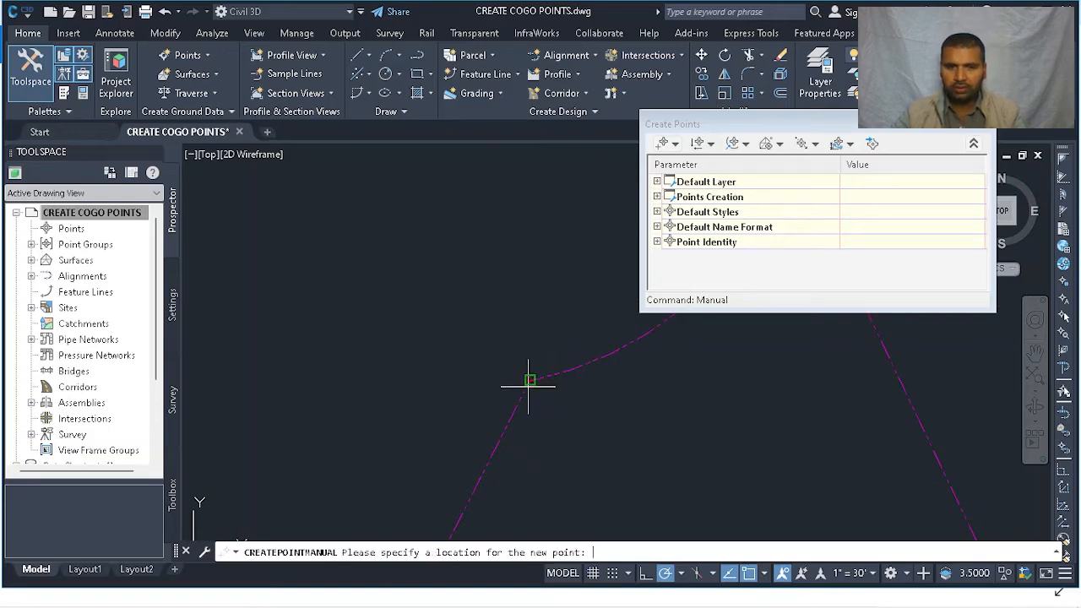
Place CALC points at the outline's apex and lower-right corner, accepting the default description and elevation for both
scroll(649, 434, down, 3)
click(689, 375)
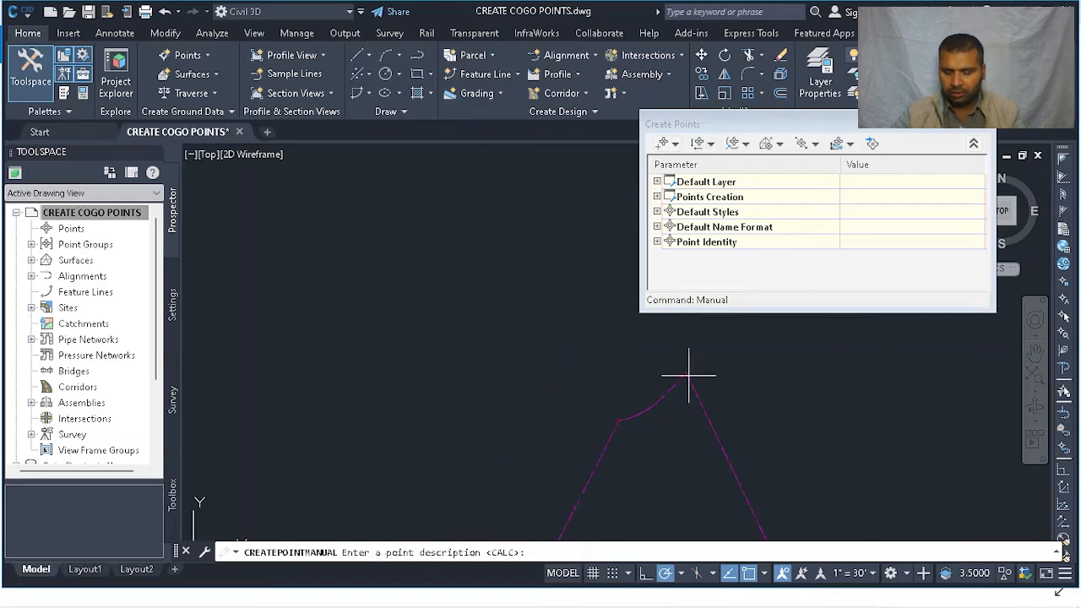
key(Return)
key(Return)
scroll(686, 458, down, 4)
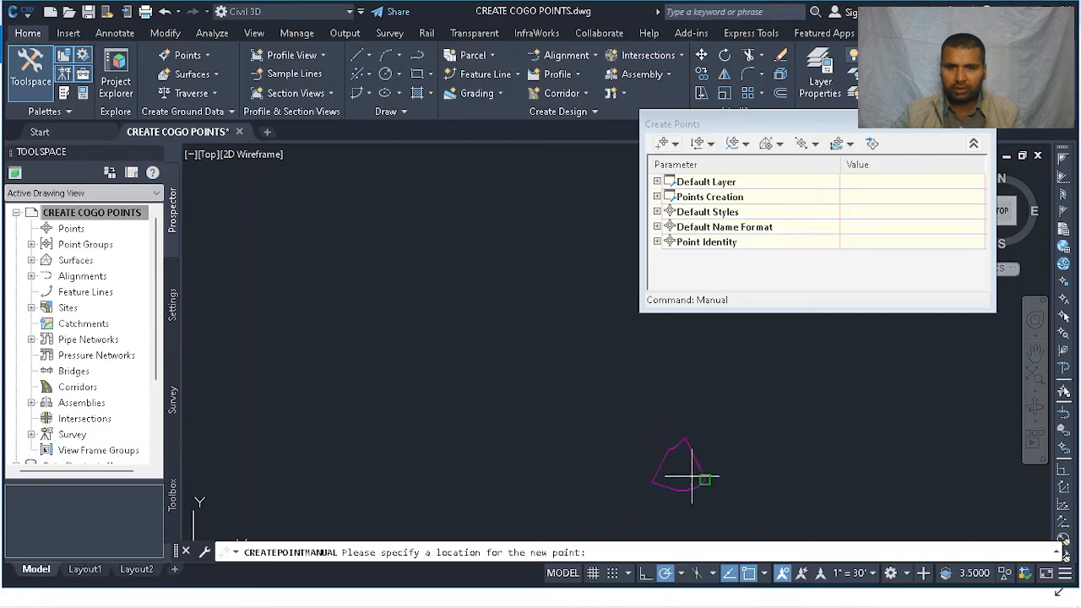
click(705, 480)
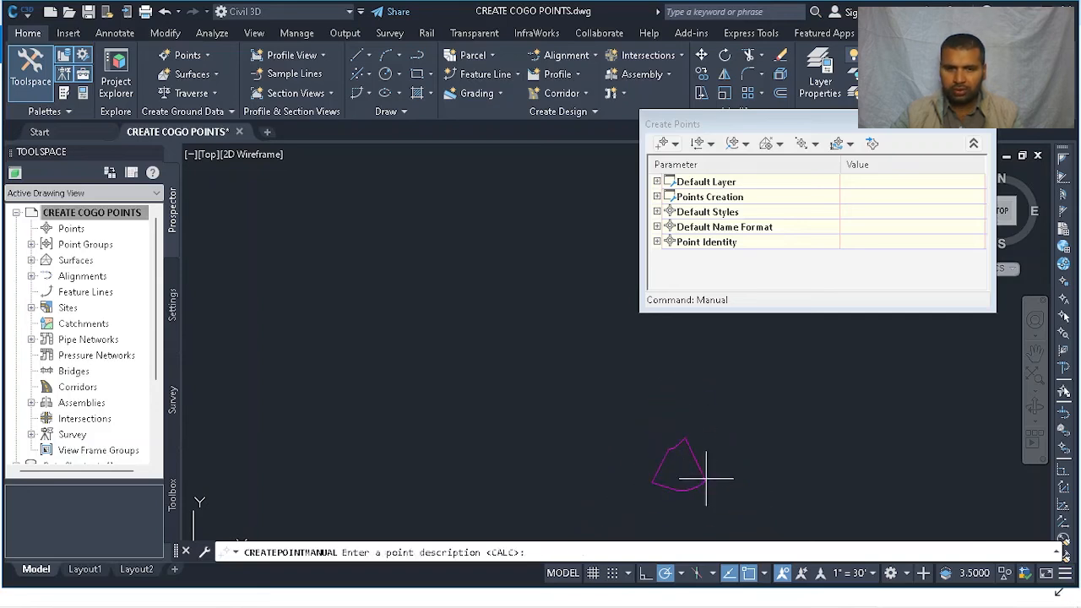
key(Return)
key(Return)
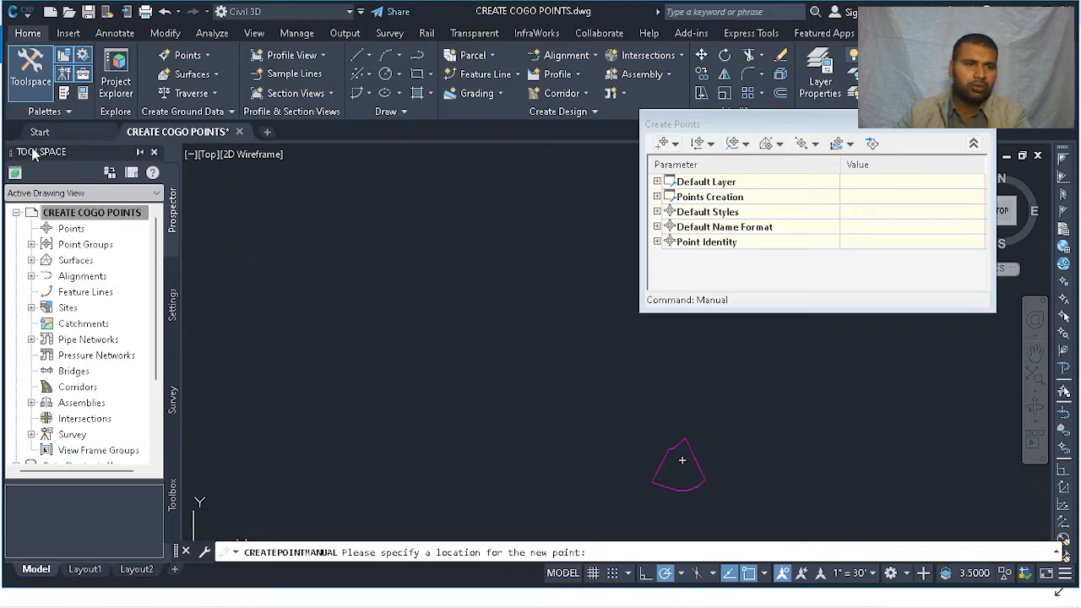
Open the _All Points group in the Point Editor, examine the points' coordinates, elevations and descriptions, and close the editor
click(72, 230)
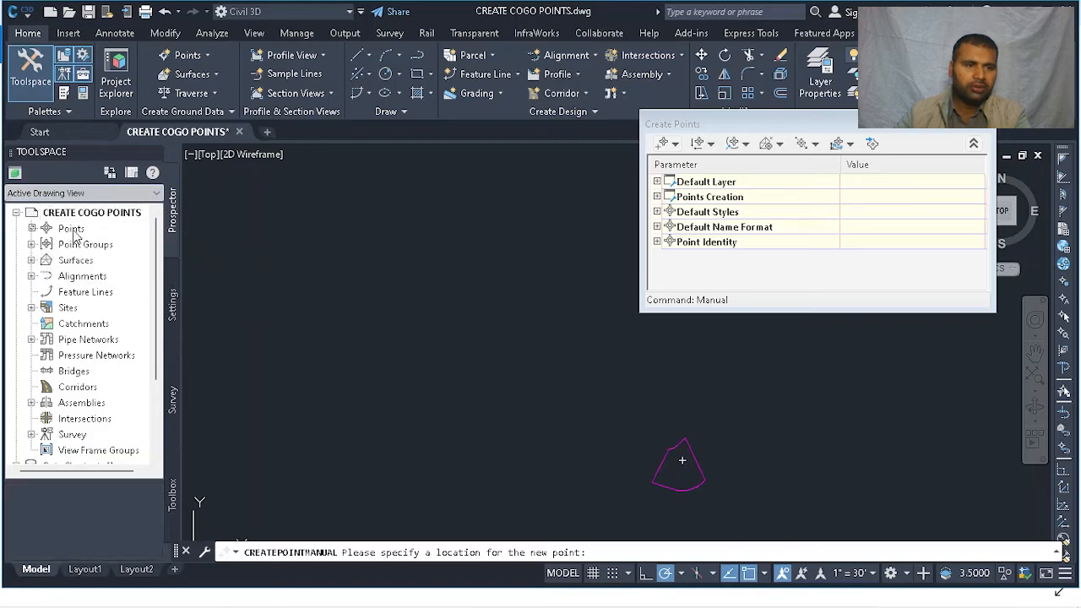
click(74, 245)
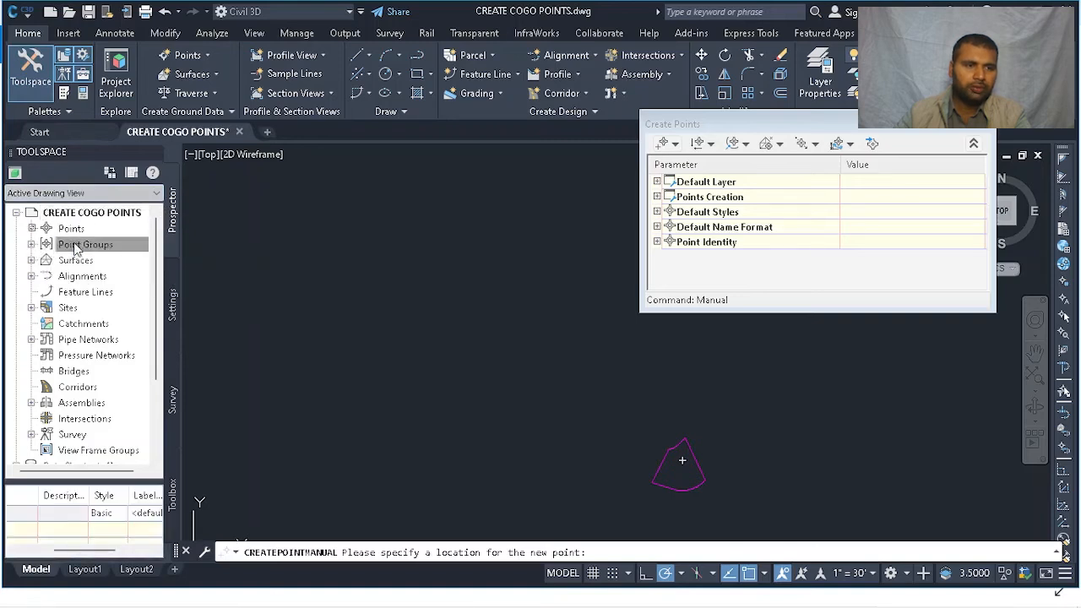
click(31, 244)
click(91, 262)
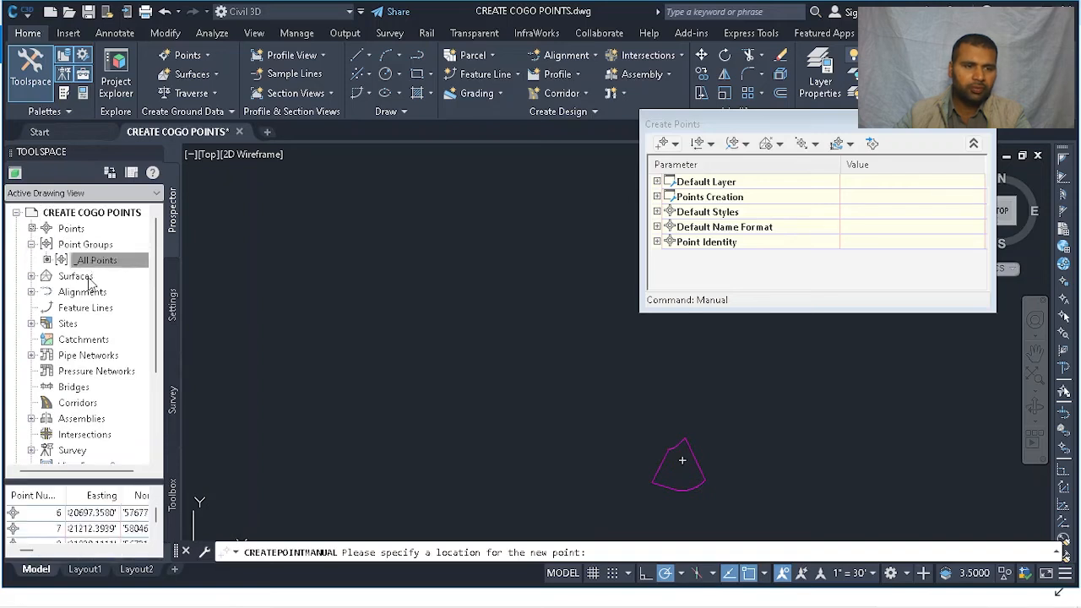
right_click(91, 262)
click(145, 298)
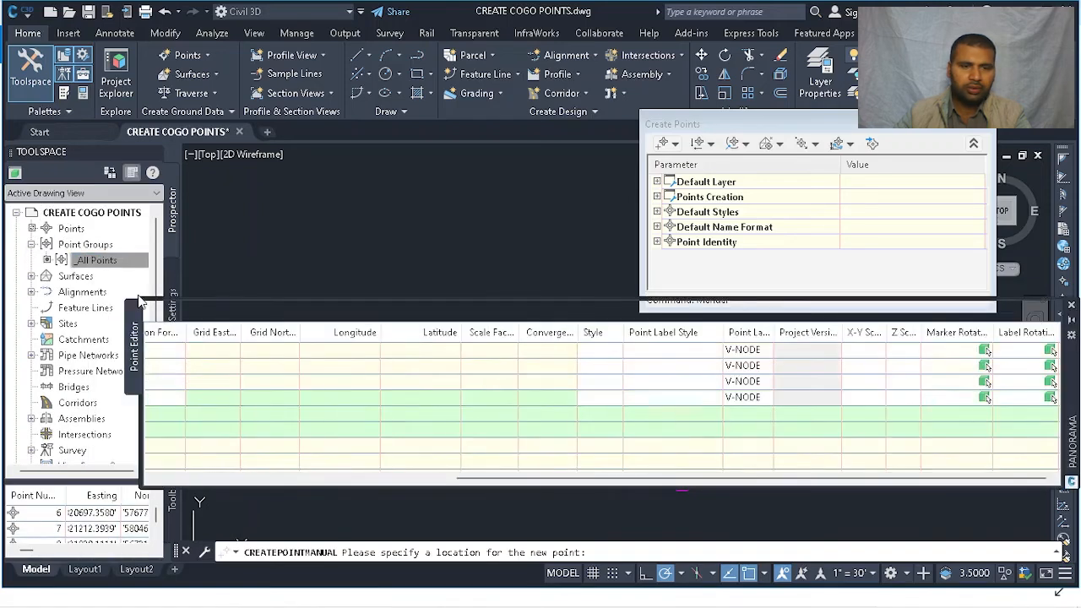
drag(492, 479, 189, 478)
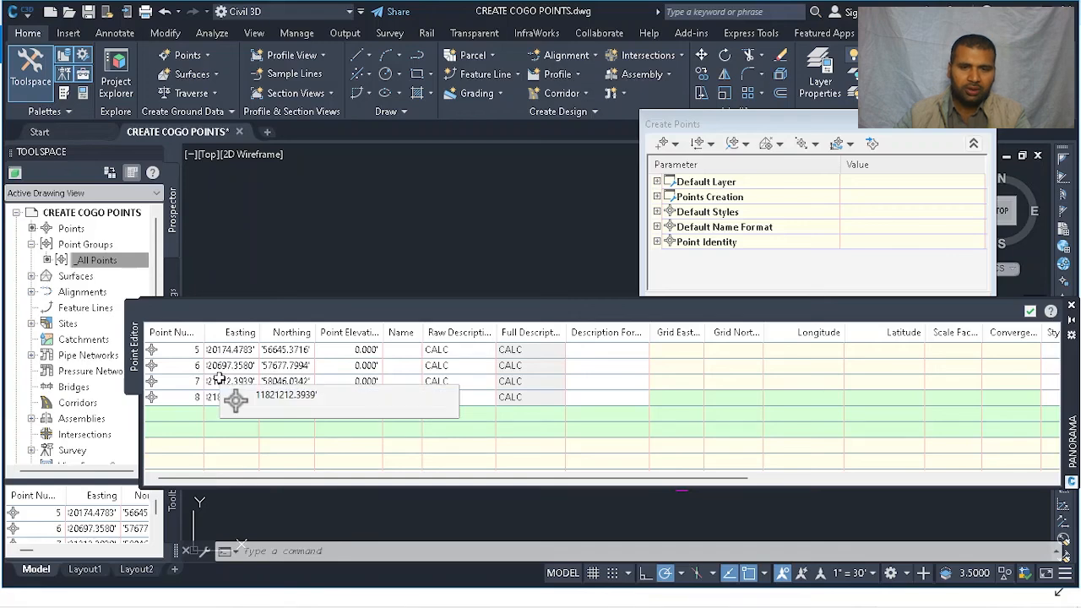
click(1029, 311)
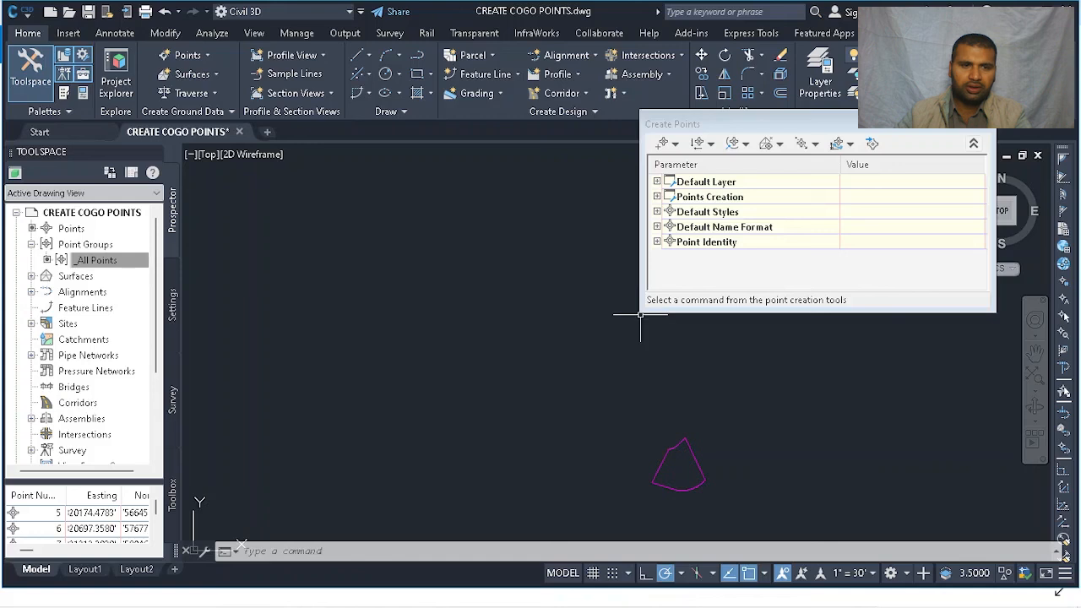
Move the Create Points window clear of the ViewCube
drag(715, 129, 630, 97)
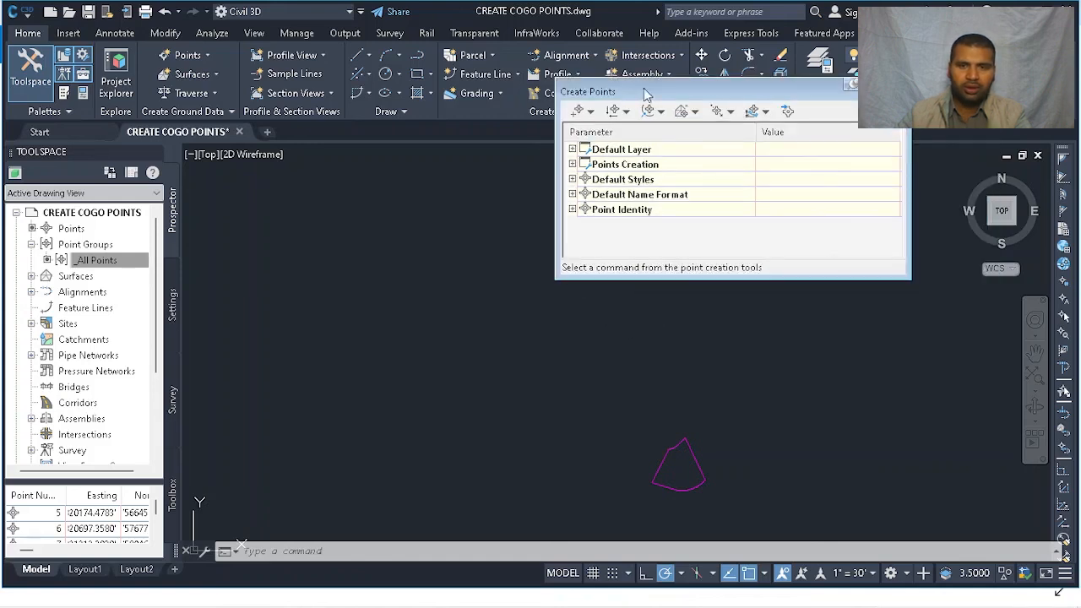